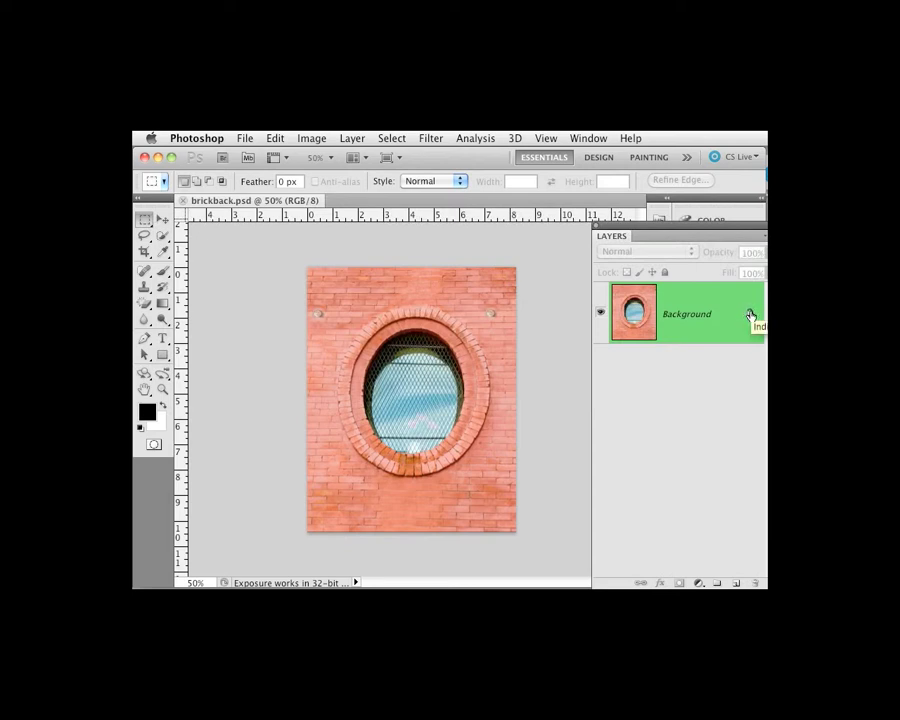
Convert the locked Background into a regular layer and extend the canvas rightward by about half the image's width with the Crop tool.
{"action": "left_click_drag", "start_coordinate": [751, 315], "coordinate": [752, 585]}
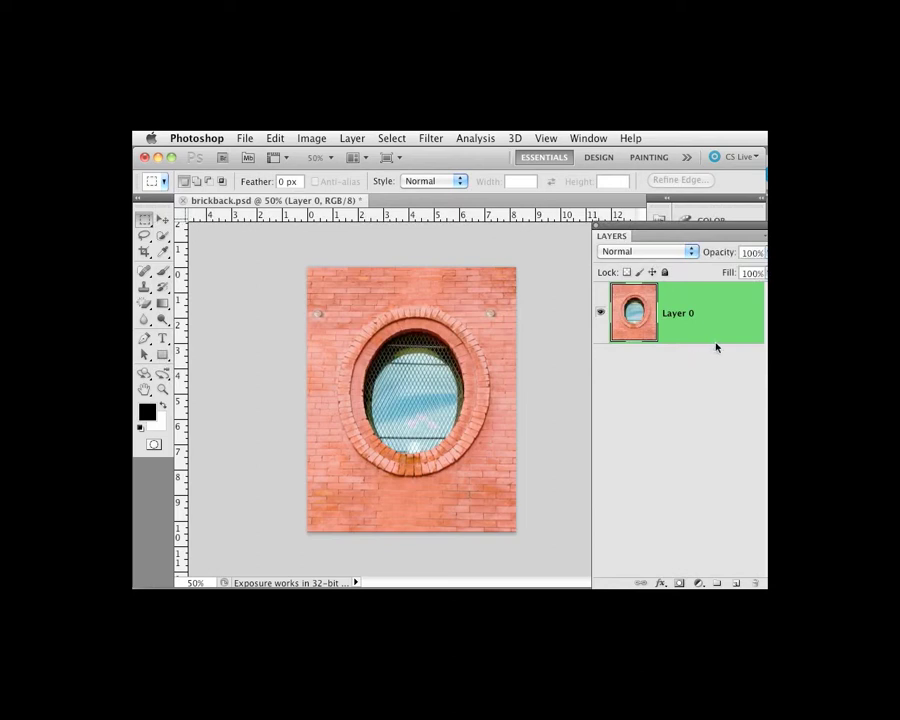
{"action": "double_click", "coordinate": [642, 231]}
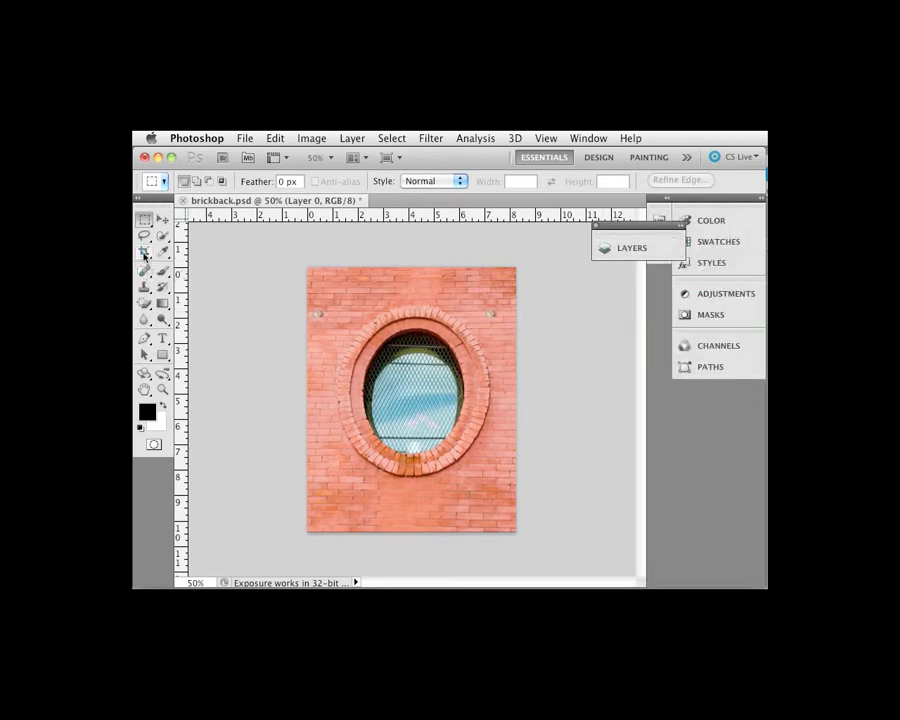
{"action": "key", "text": "c"}
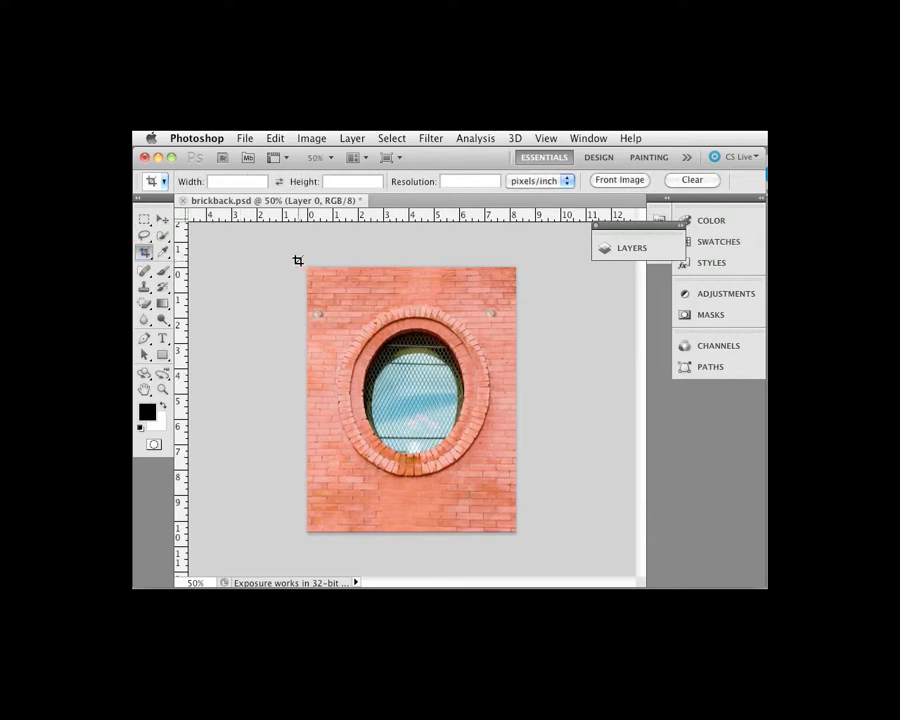
{"action": "left_click_drag", "start_coordinate": [464, 552], "coordinate": [548, 556]}
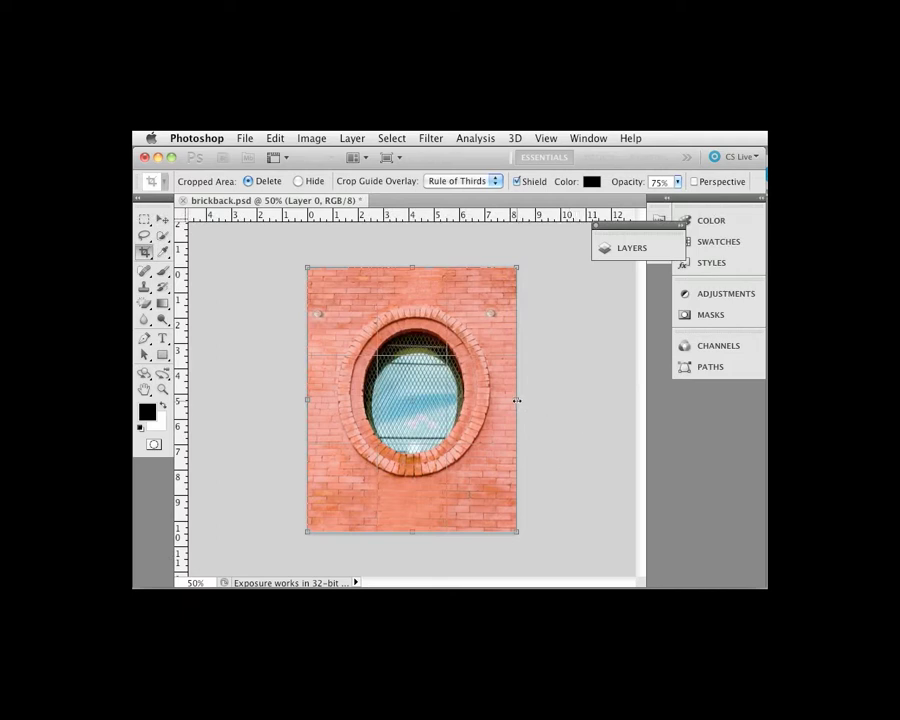
{"action": "left_click_drag", "start_coordinate": [517, 400], "coordinate": [621, 401]}
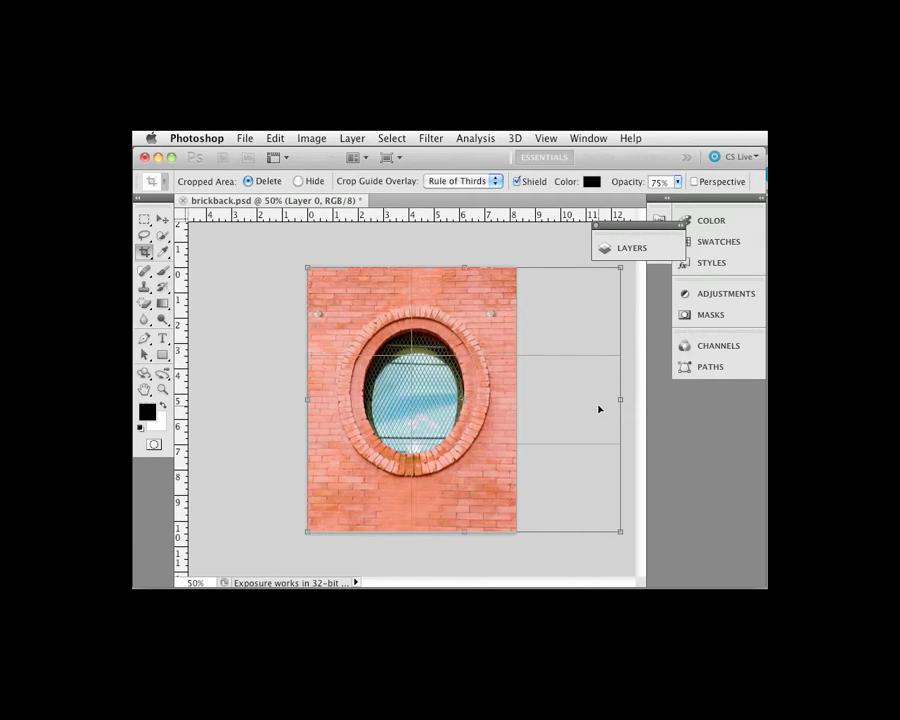
{"action": "key", "text": "Return"}
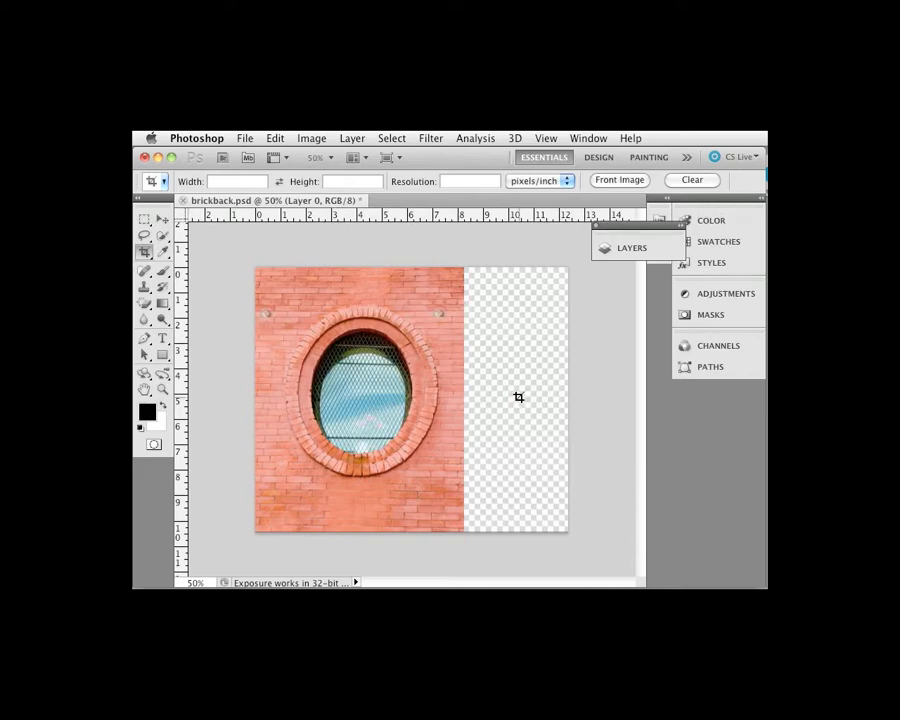
Try a Content-Aware fill on a rectangular selection covering the empty canvas strip and a narrow overlap of brick.
{"action": "left_click", "coordinate": [145, 220]}
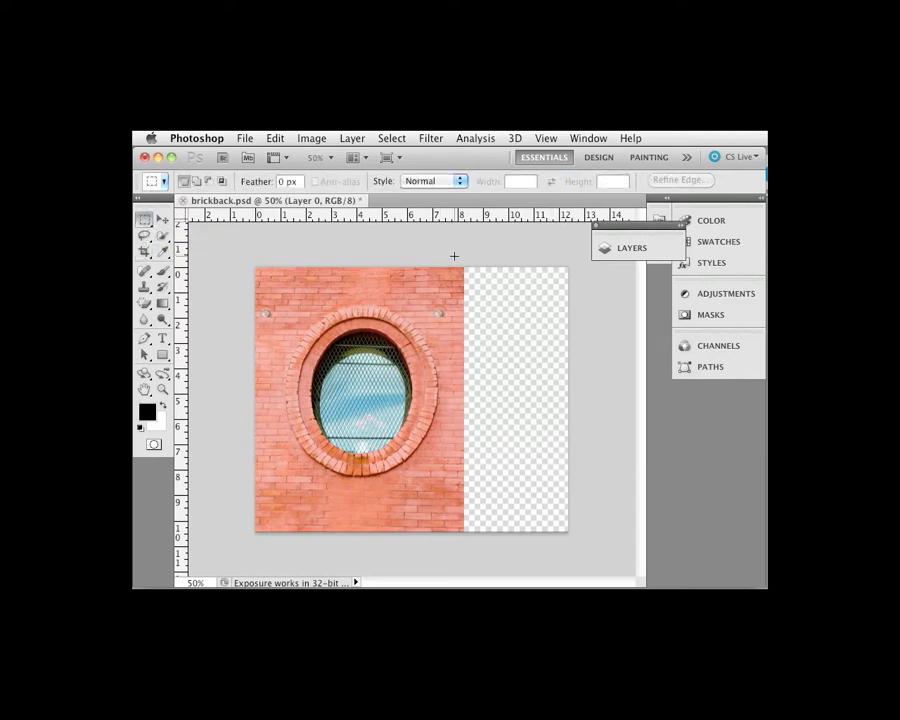
{"action": "left_click_drag", "start_coordinate": [464, 267], "coordinate": [624, 541]}
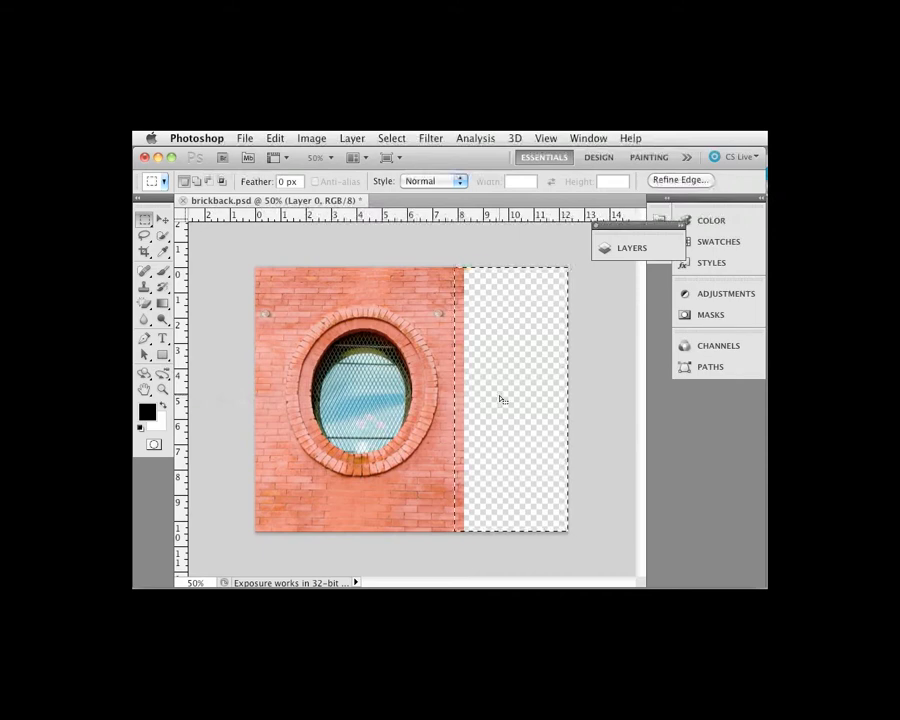
{"action": "left_click", "coordinate": [275, 138]}
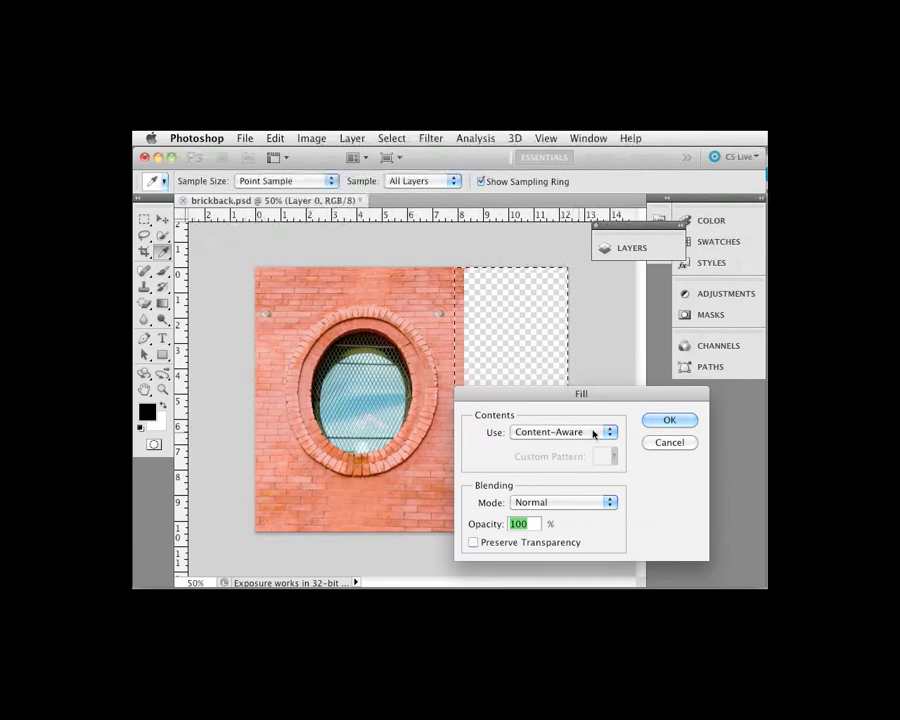
{"action": "left_click", "coordinate": [675, 425]}
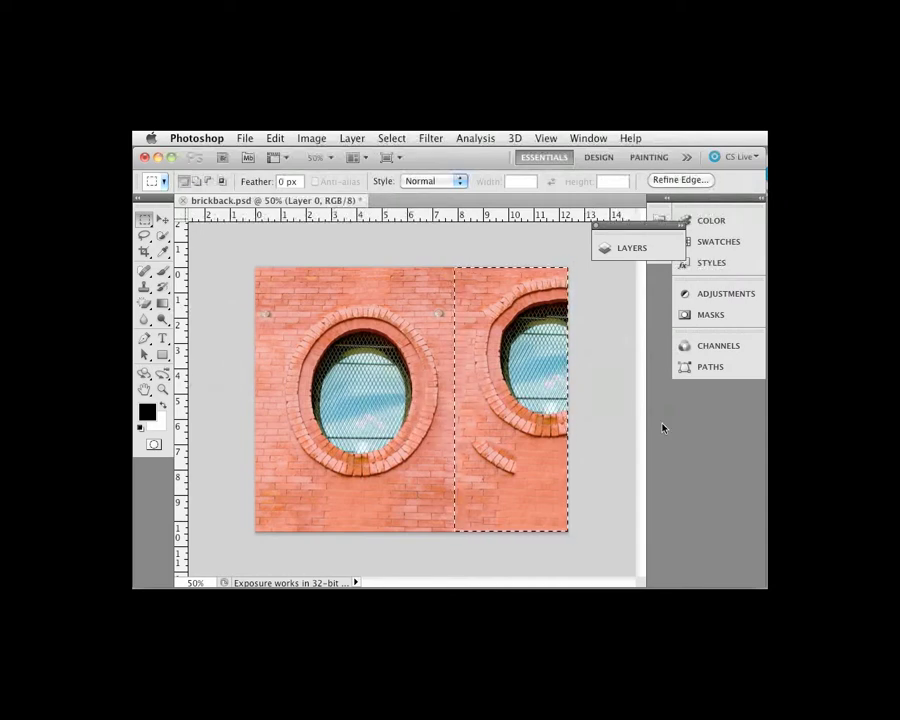
Undo the Content-Aware fill and drop the rectangular selection.
{"action": "left_click", "coordinate": [272, 138]}
{"action": "left_click", "coordinate": [299, 157]}
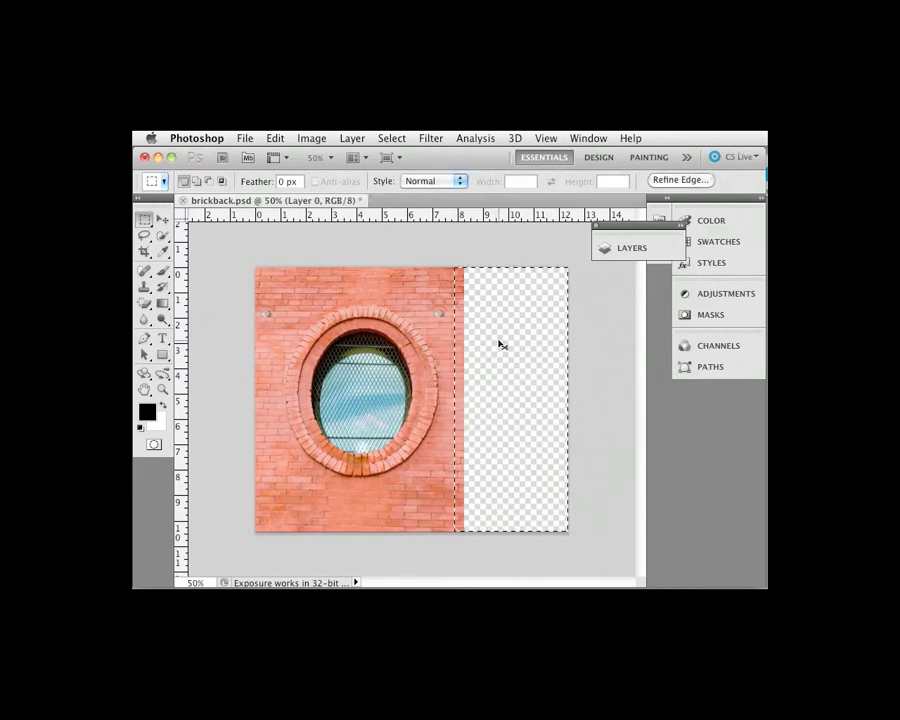
{"action": "key", "text": "super+d"}
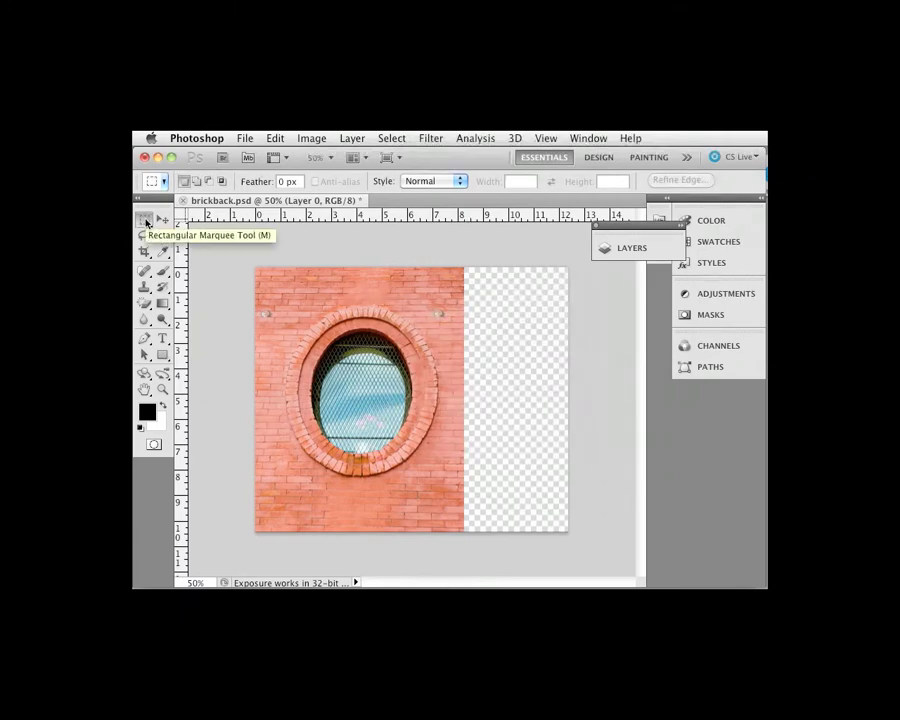
Select the oval window including its brick surround with the Elliptical Marquee tool.
{"action": "mouse_move", "coordinate": [146, 222]}
{"action": "left_mouse_down"}
{"action": "mouse_move", "coordinate": [311, 231]}
{"action": "mouse_move", "coordinate": [262, 245]}
{"action": "mouse_move", "coordinate": [276, 238]}
{"action": "mouse_move", "coordinate": [145, 224]}
{"action": "left_mouse_up"}
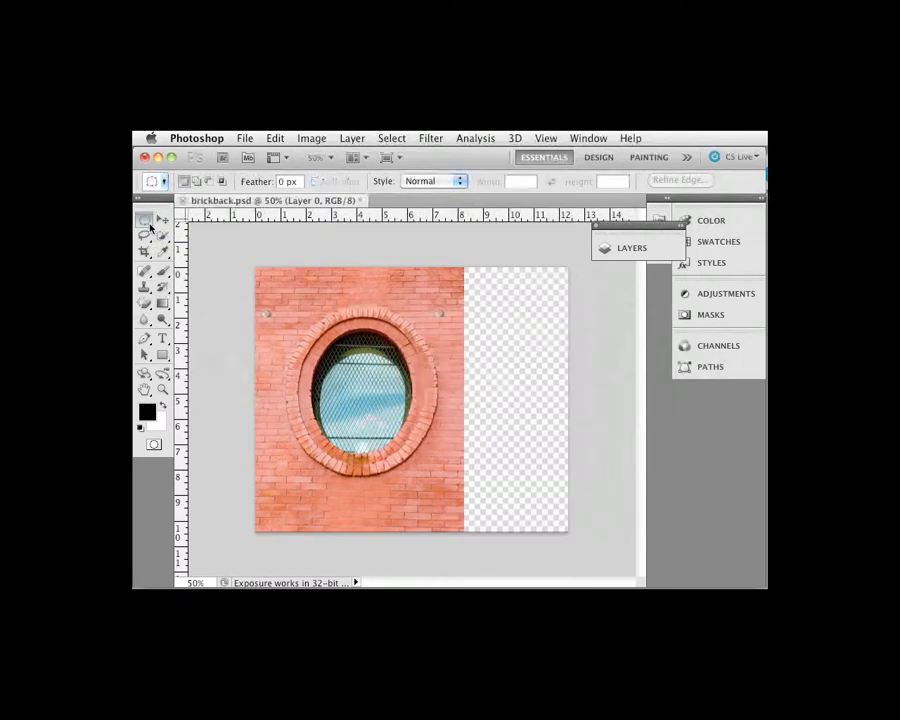
{"action": "key", "text": "shift+m"}
{"action": "key", "text": "shift+m"}
{"action": "key", "text": "super+z"}
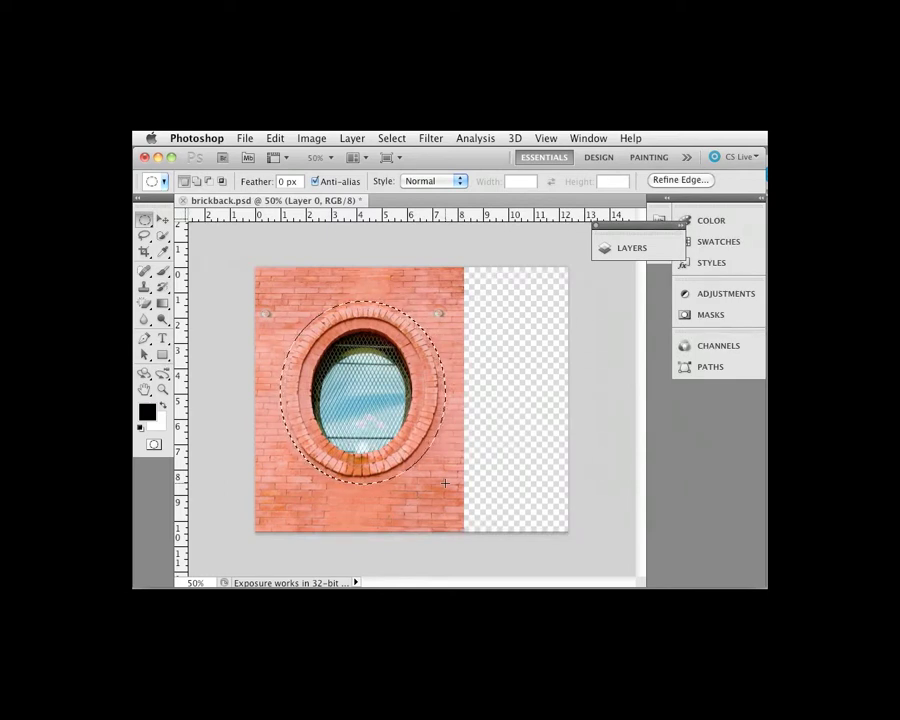
Add an inverted layer mask to Layer 0 so the selected oval window is hidden and the surrounding bricks stay.
{"action": "left_click", "coordinate": [629, 249]}
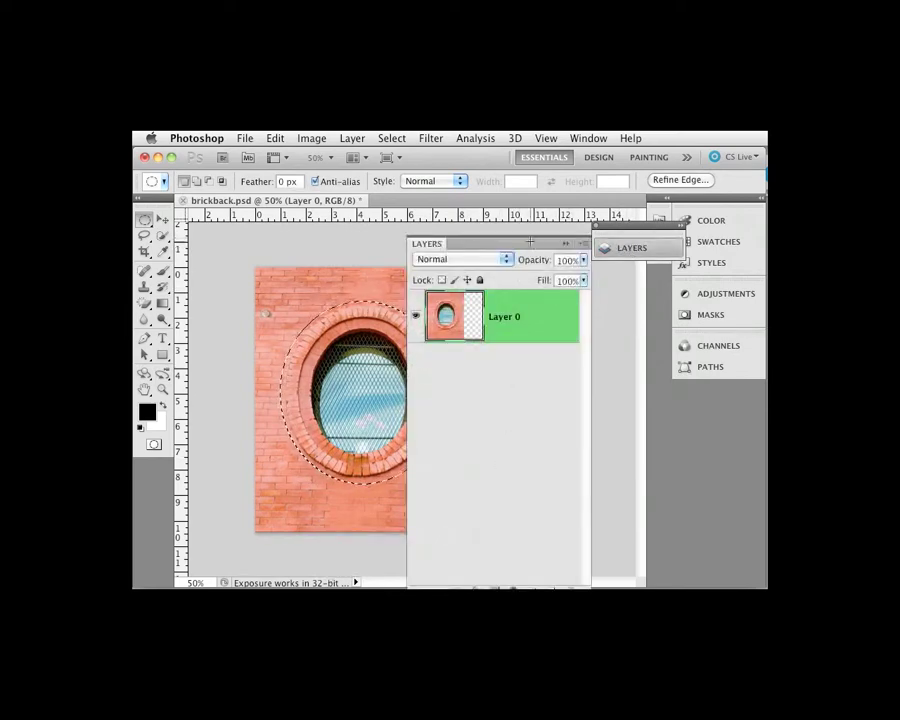
{"action": "left_click_drag", "start_coordinate": [530, 242], "coordinate": [538, 217]}
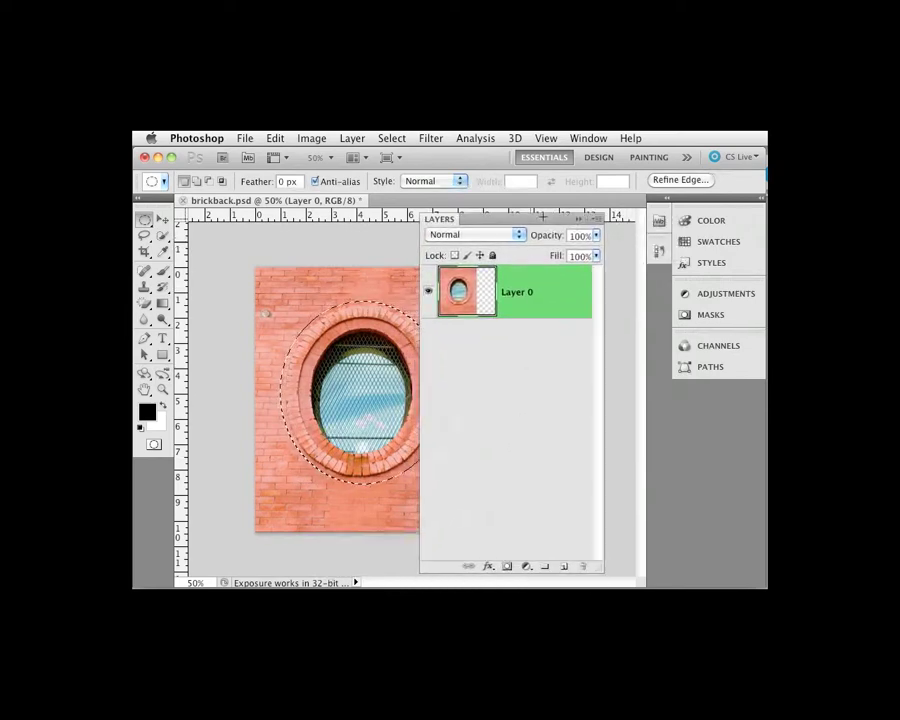
{"action": "left_click", "coordinate": [502, 567]}
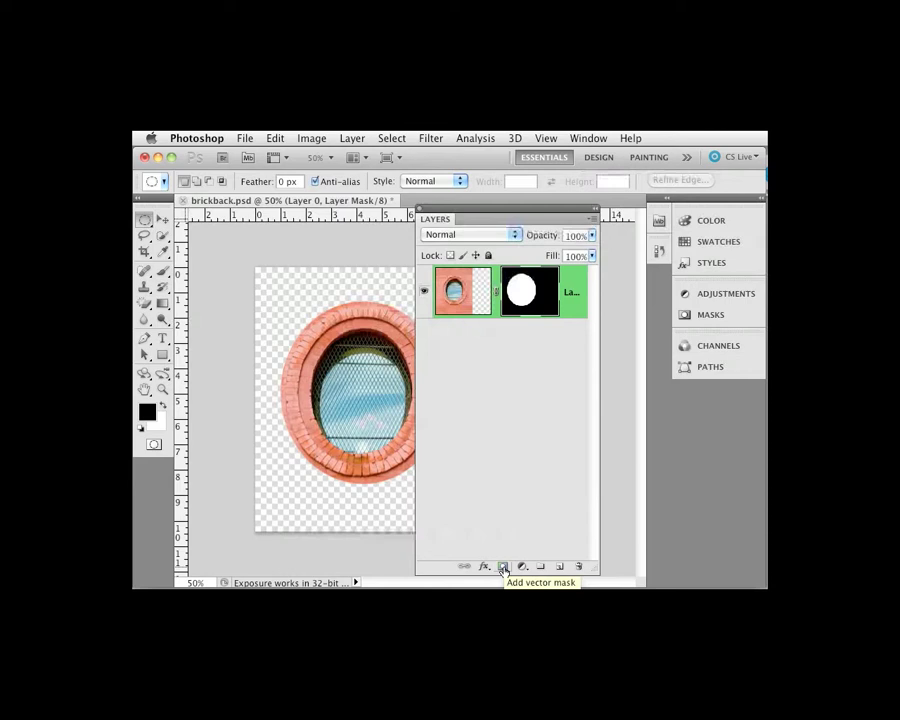
{"action": "key", "text": "super+z"}
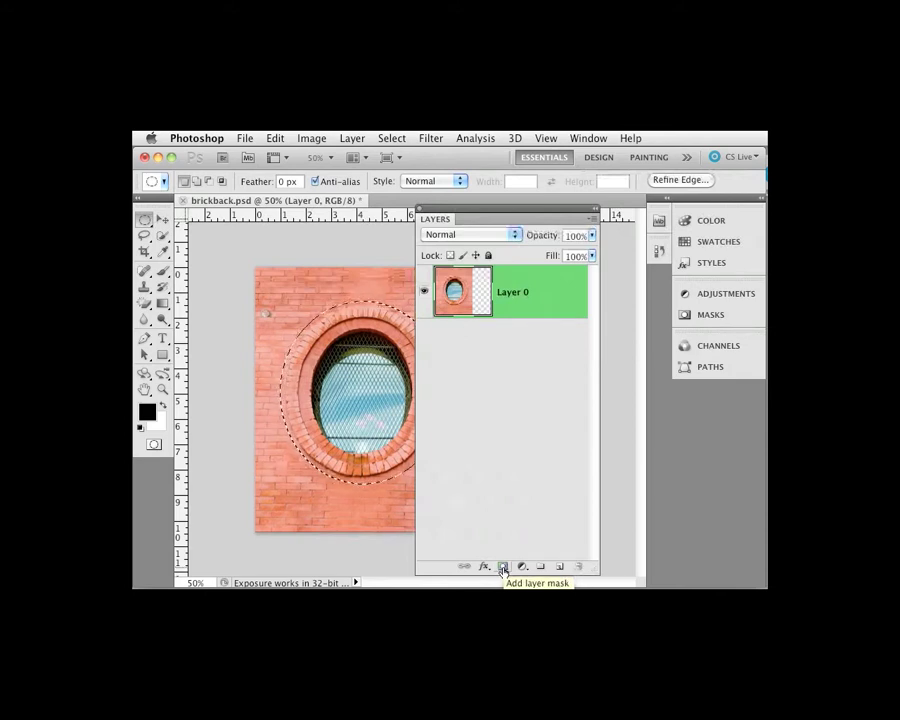
{"action": "left_click", "coordinate": [503, 567], "text": "alt"}
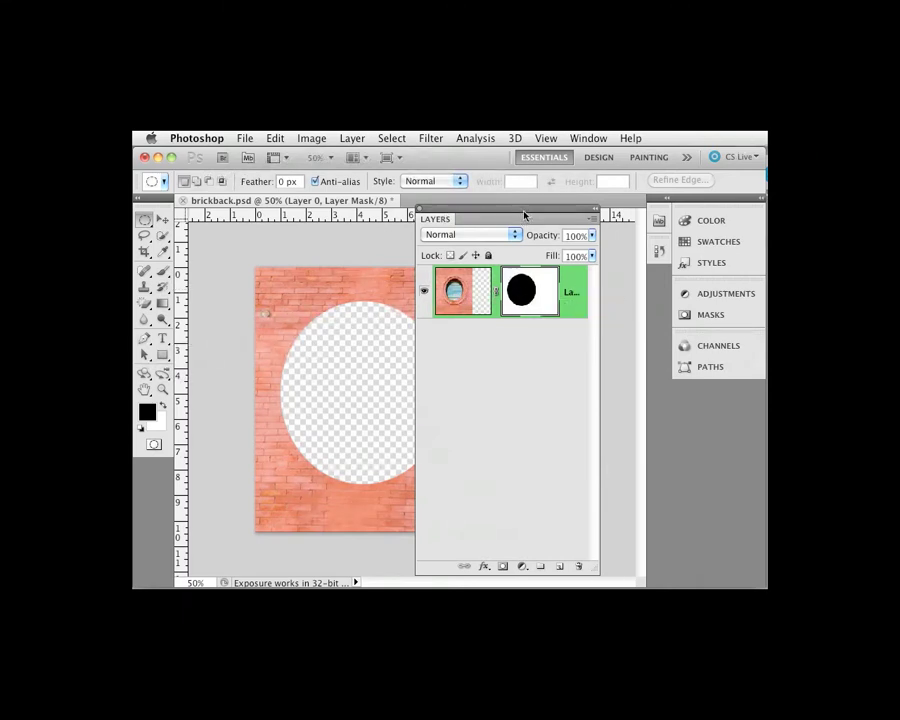
{"action": "left_click_drag", "start_coordinate": [516, 210], "coordinate": [578, 216]}
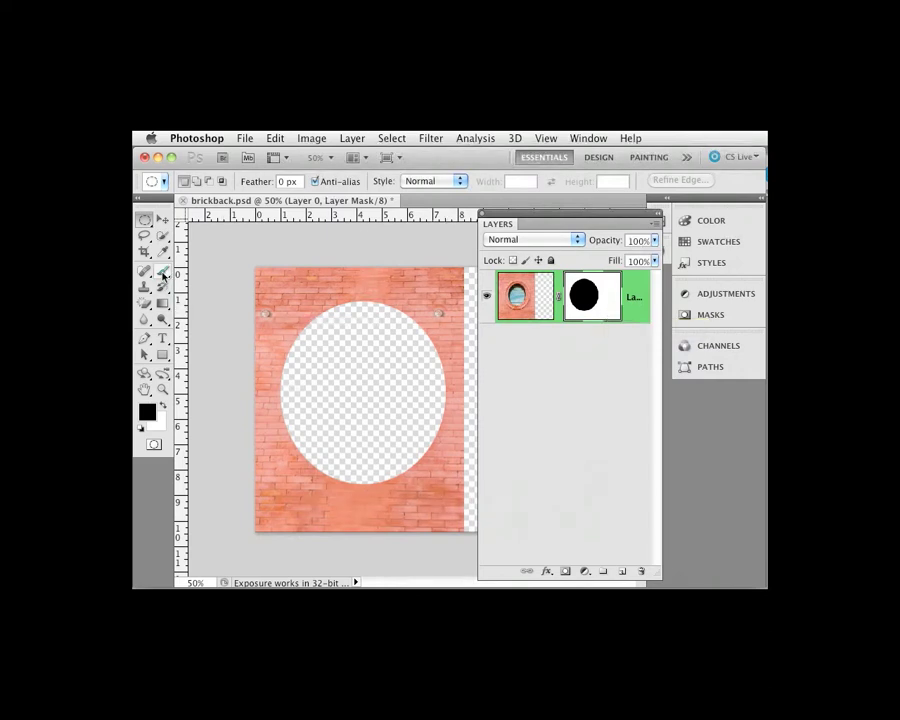
Mask out the two round bolts on either side above the window with a black 50 px brush.
{"action": "key", "text": "b"}
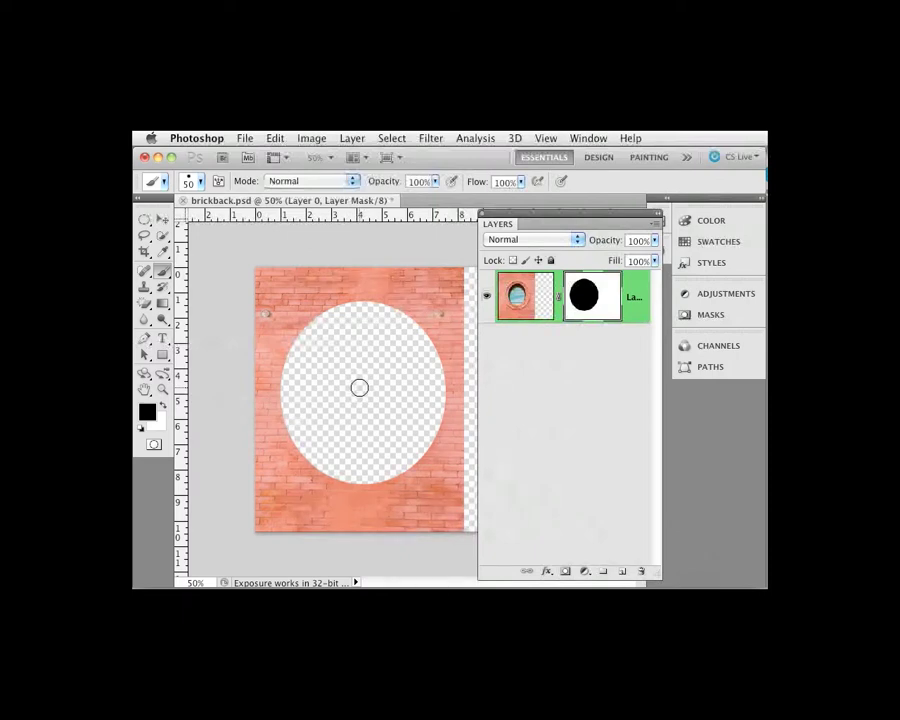
{"action": "left_click", "coordinate": [440, 314]}
{"action": "left_click", "coordinate": [267, 314]}
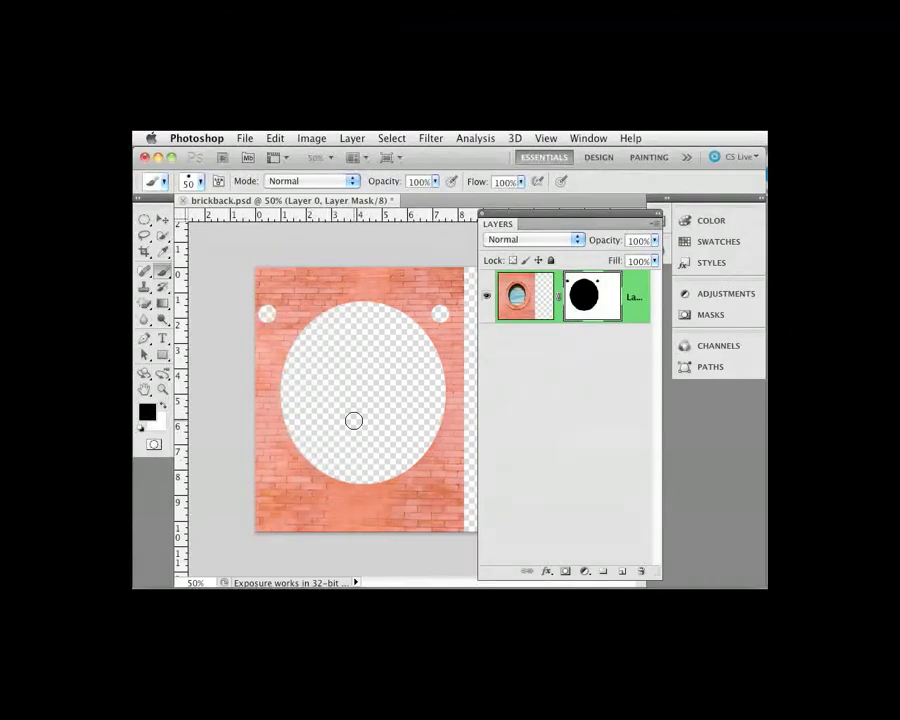
Set the brush to a soft 125 px tip and mask out brick patches directly below and at the lower right of the oval.
{"action": "key", "text": "bracketright"}
{"action": "key", "text": "bracketright"}
{"action": "key", "text": "bracketright"}
{"action": "key", "text": "bracketright"}
{"action": "key", "text": "bracketright"}
{"action": "key", "text": "bracketright"}
{"action": "key", "text": "bracketright"}
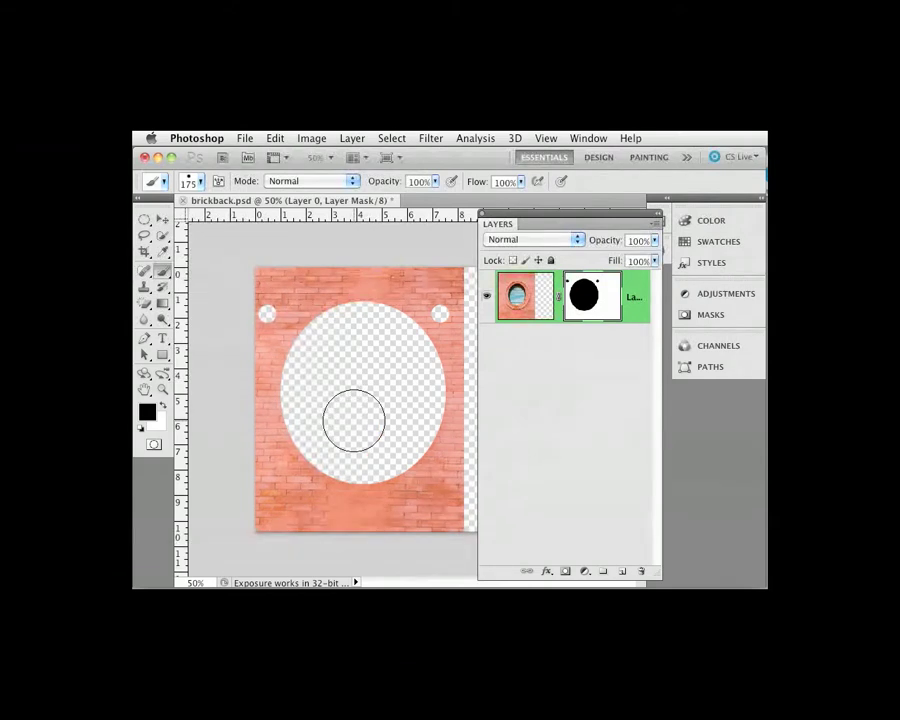
{"action": "key", "text": "bracketleft"}
{"action": "key", "text": "bracketleft"}
{"action": "key", "text": "bracketleft"}
{"action": "key", "text": "bracketleft"}
{"action": "key", "text": "bracketright"}
{"action": "key", "text": "bracketright"}
{"action": "key", "text": "bracketright"}
{"action": "key", "text": "bracketright"}
{"action": "key", "text": "bracketright"}
{"action": "key", "text": "bracketleft"}
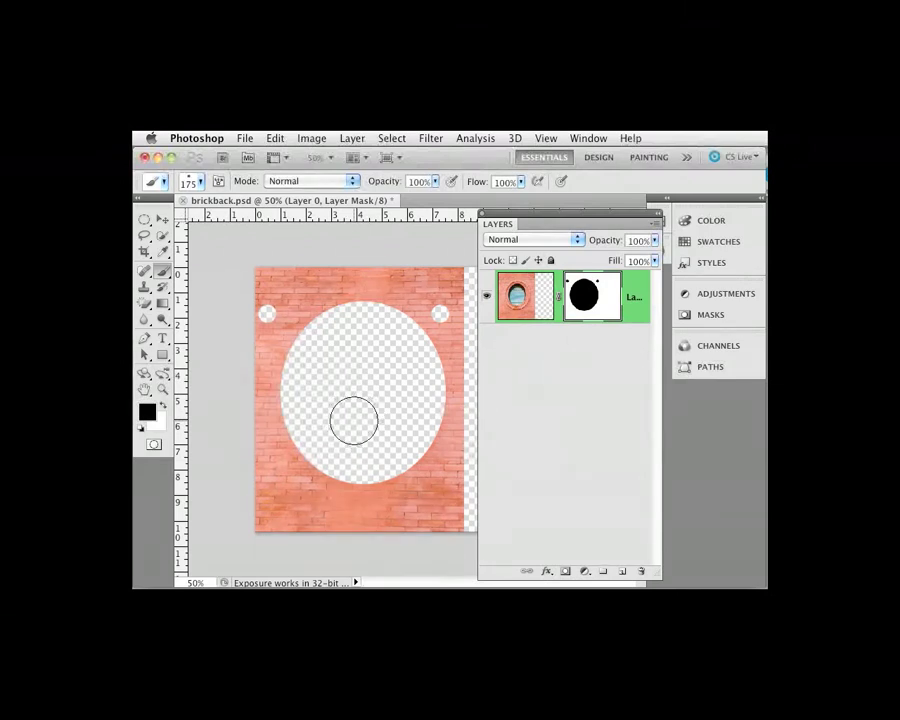
{"action": "key", "text": "bracketright"}
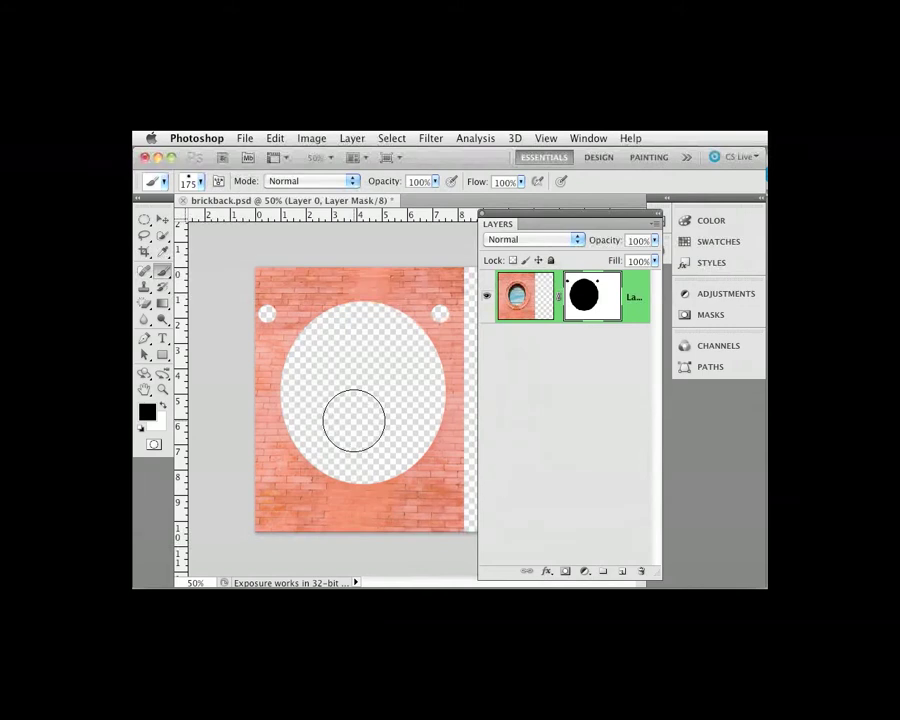
{"action": "key", "text": "bracketleft"}
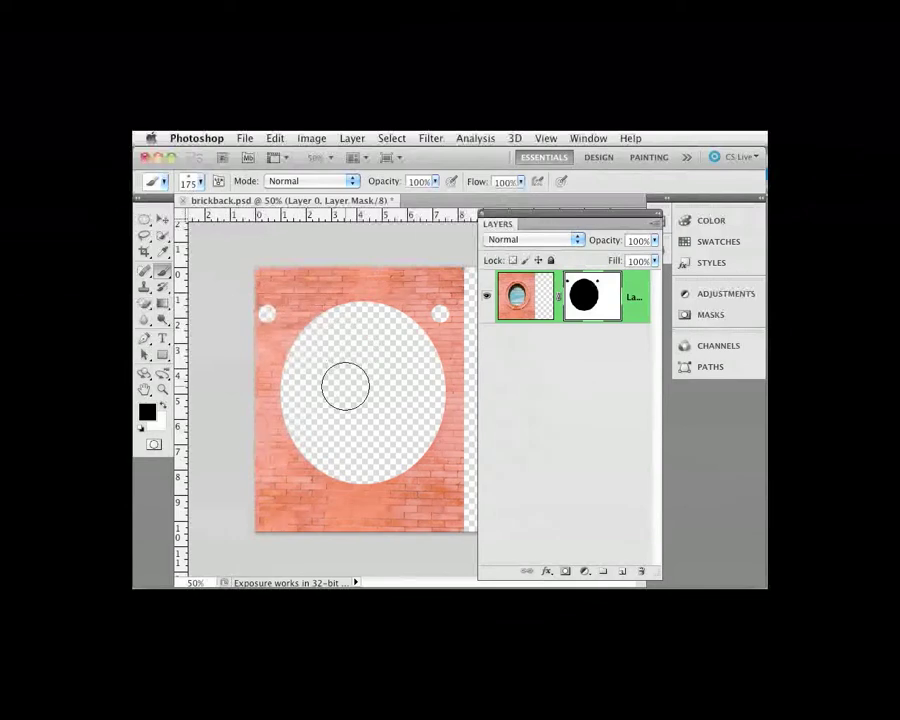
{"action": "key", "text": "bracketleft"}
{"action": "key", "text": "bracketleft"}
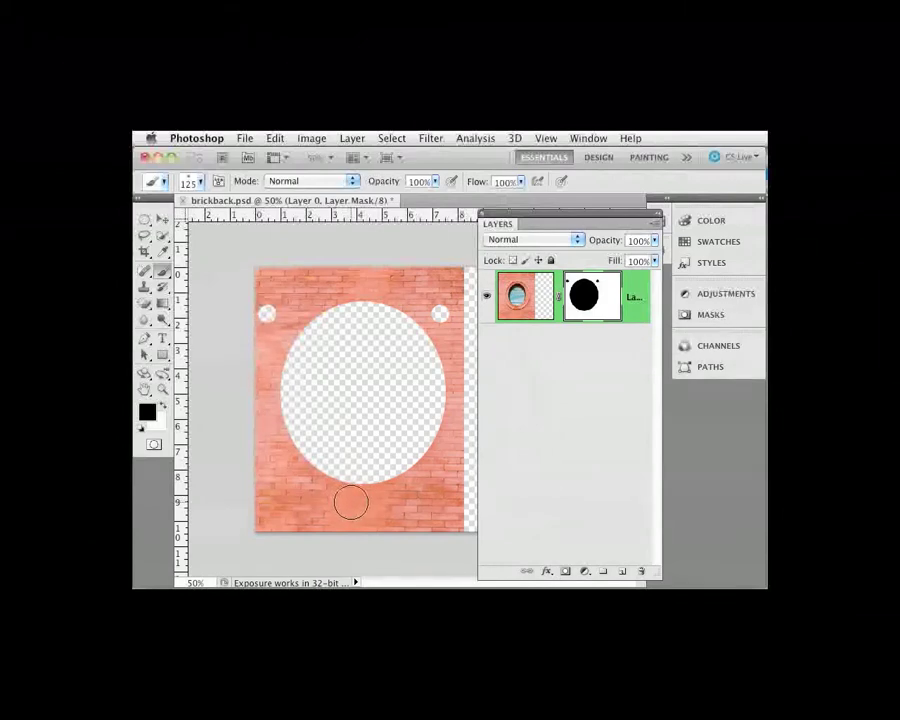
{"action": "mouse_move", "coordinate": [346, 498]}
{"action": "left_mouse_down"}
{"action": "mouse_move", "coordinate": [329, 488]}
{"action": "mouse_move", "coordinate": [410, 500]}
{"action": "left_mouse_up"}
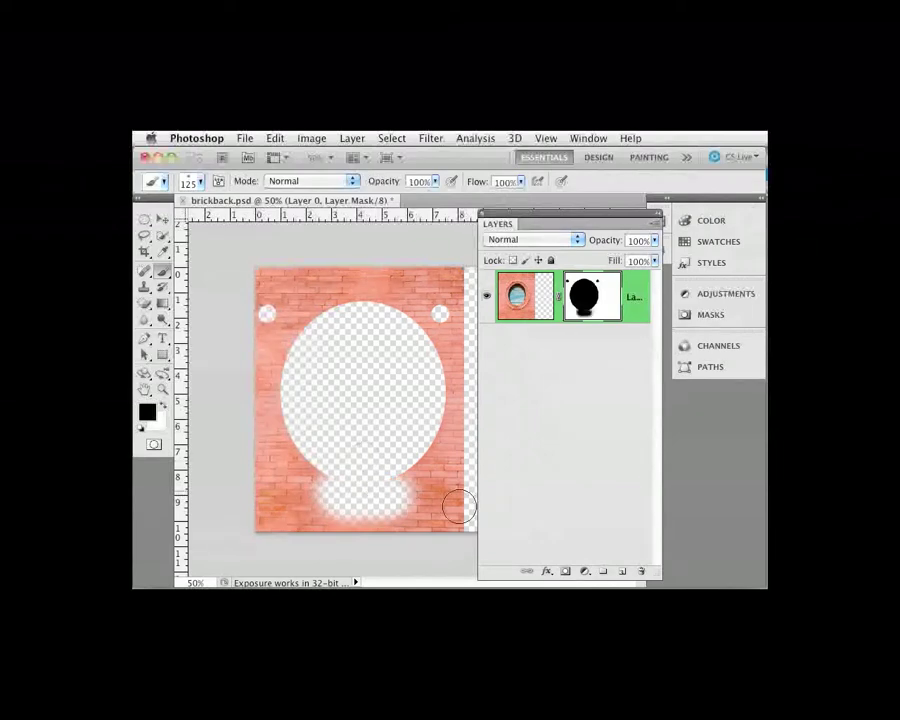
{"action": "left_click_drag", "start_coordinate": [445, 461], "coordinate": [437, 457]}
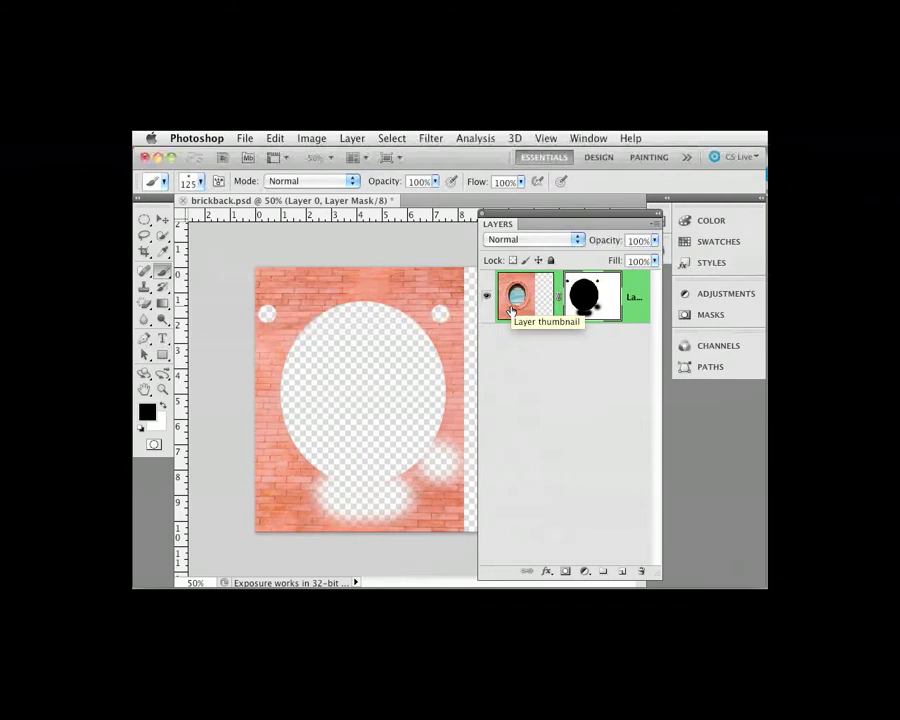
Target Layer 0's image instead of its mask and select the empty canvas strip, slightly overlapping the bricks, with the Rectangular Marquee tool.
{"action": "left_click", "coordinate": [512, 312]}
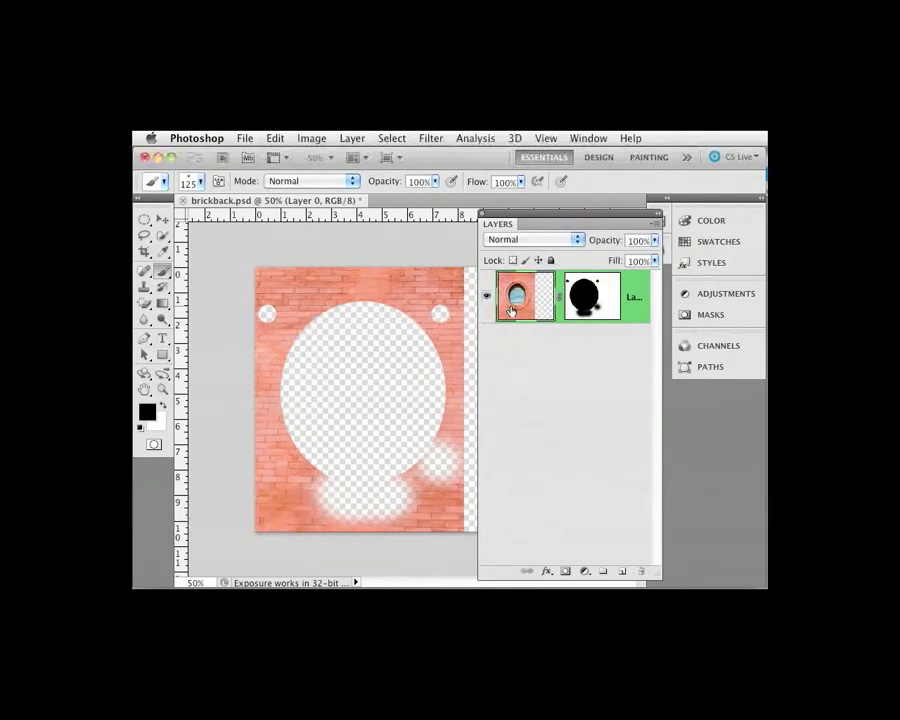
{"action": "double_click", "coordinate": [552, 218]}
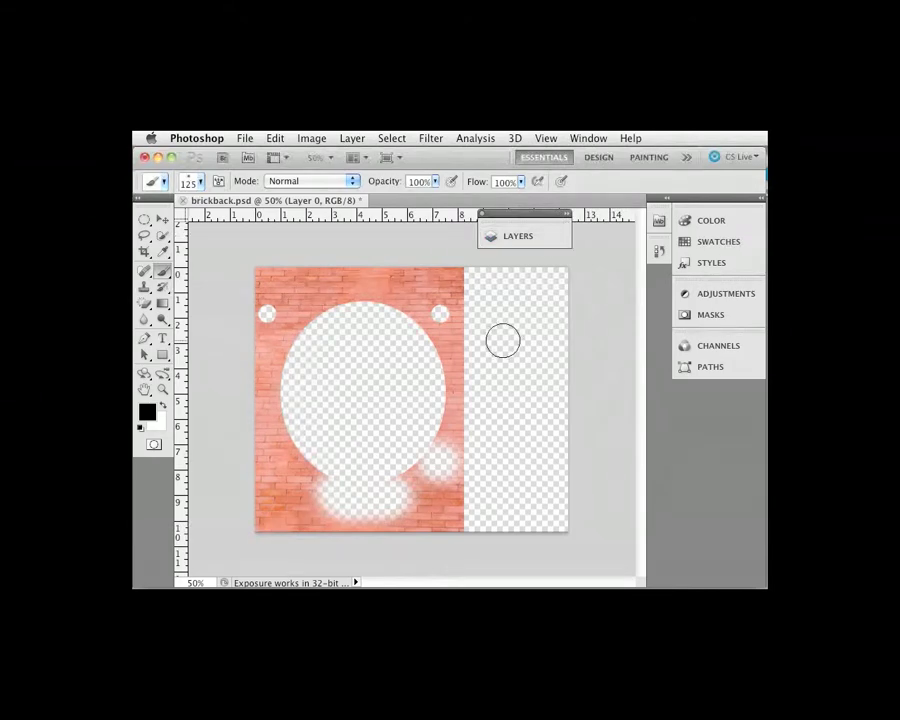
{"action": "left_click", "coordinate": [145, 222]}
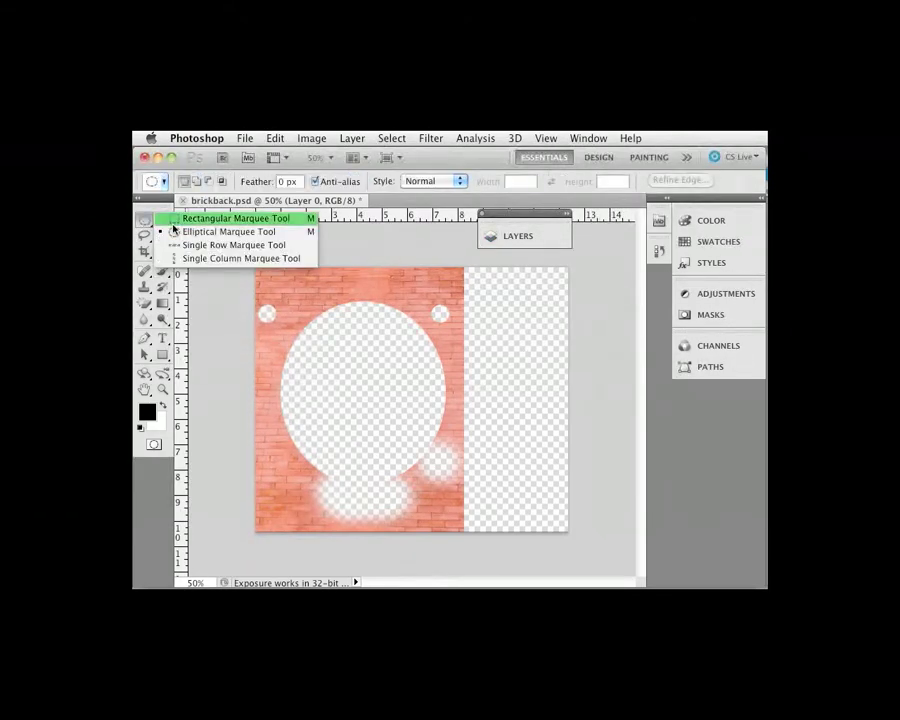
{"action": "left_click", "coordinate": [193, 221]}
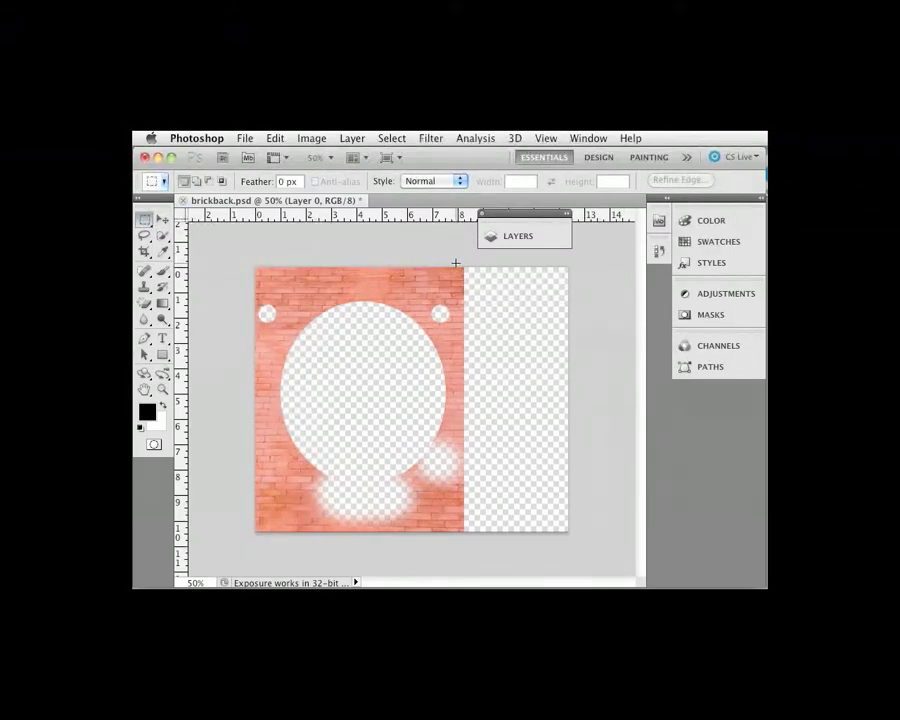
{"action": "left_click_drag", "start_coordinate": [463, 267], "coordinate": [530, 405]}
{"action": "left_click_drag", "start_coordinate": [533, 408], "coordinate": [543, 410]}
{"action": "left_click_drag", "start_coordinate": [555, 461], "coordinate": [579, 542]}
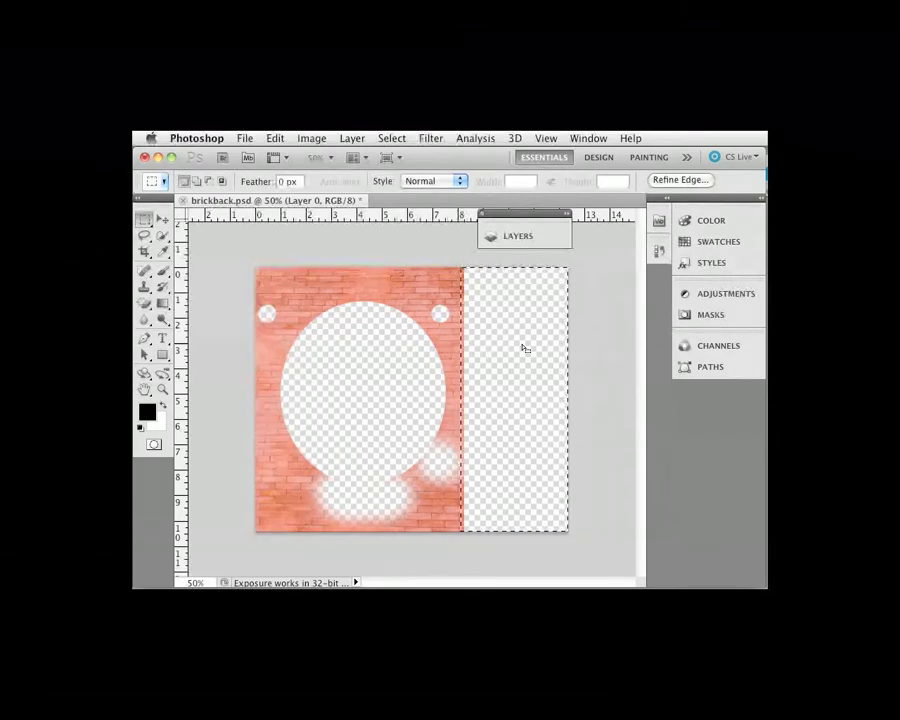
Fill the selected strip using Content-Aware in Normal mode at 100% opacity, and deselect it.
{"action": "left_click", "coordinate": [275, 139]}
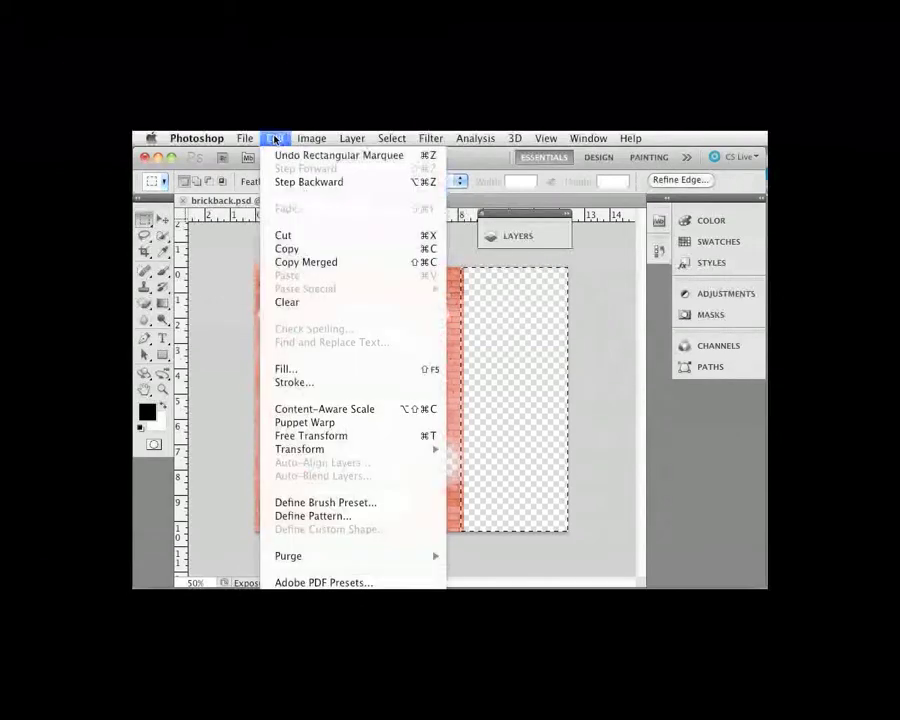
{"action": "left_click", "coordinate": [433, 372]}
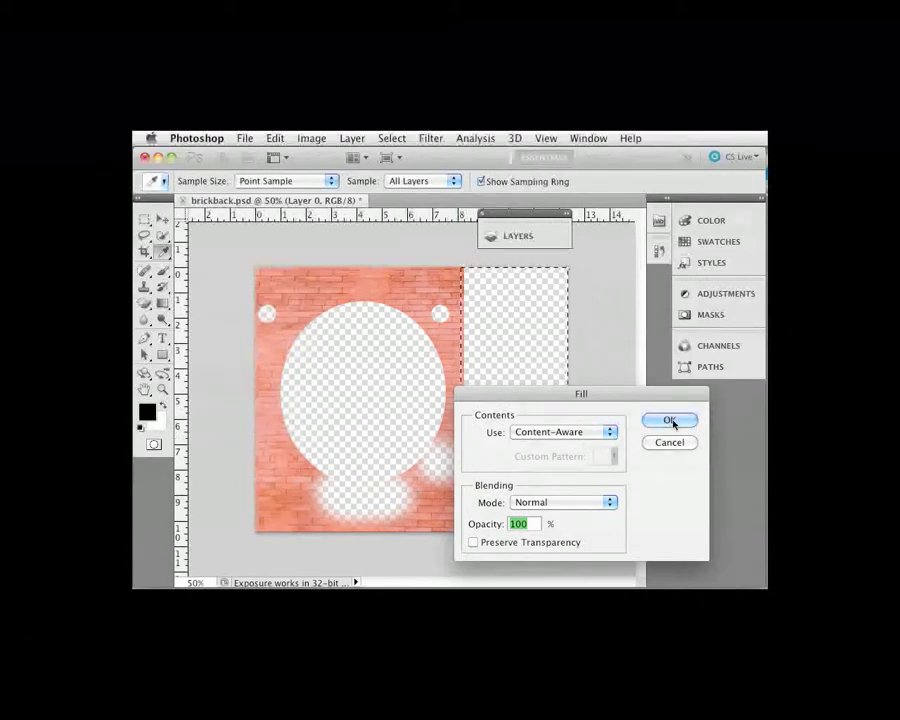
{"action": "left_click", "coordinate": [673, 422]}
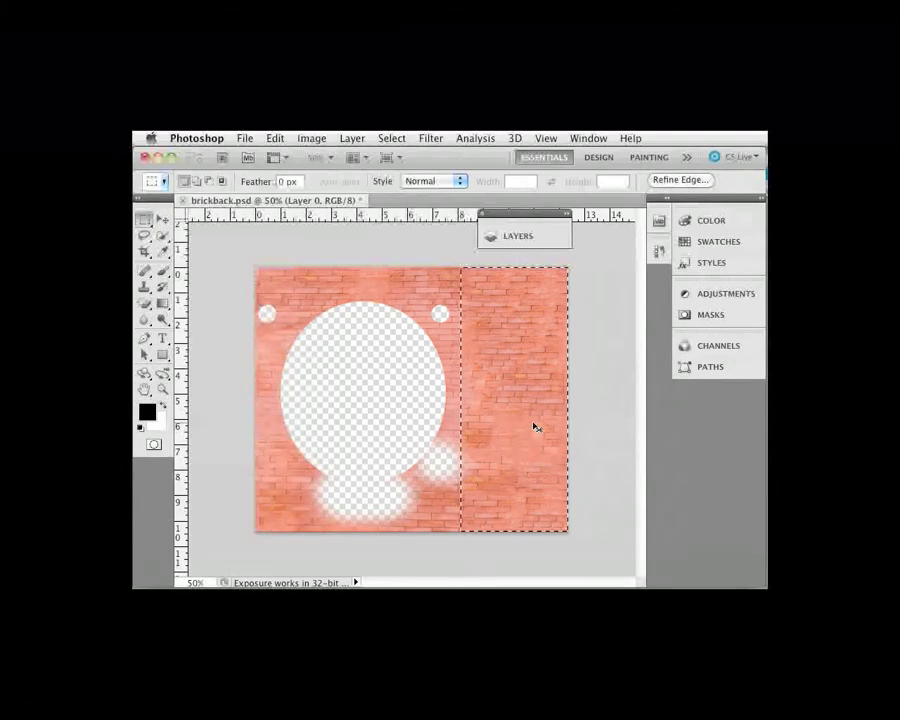
{"action": "key", "text": "super+d"}
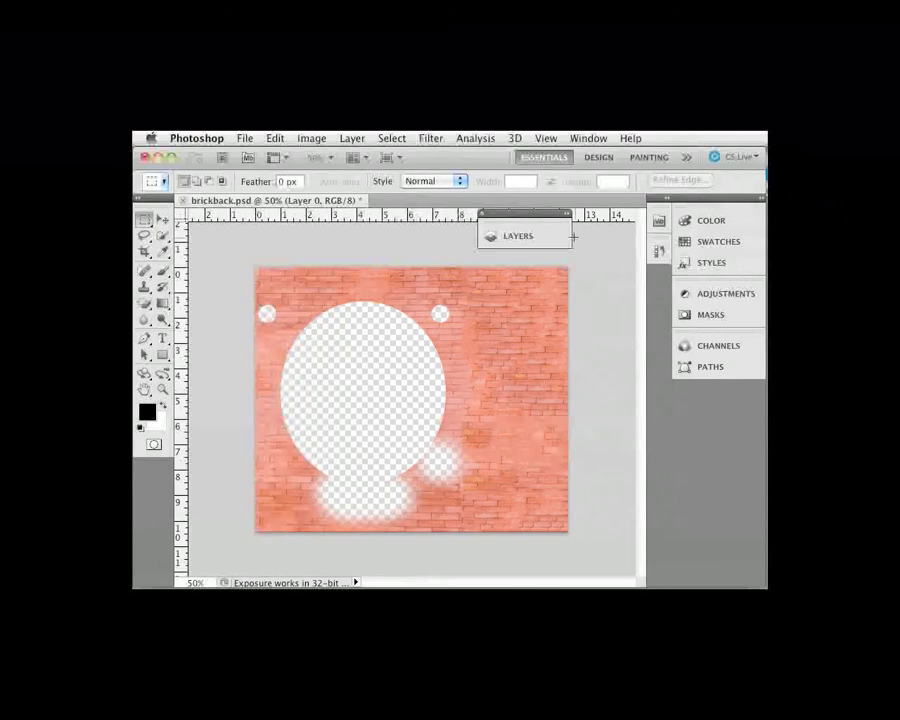
Toggle Layer 0's mask off and on to compare the extended wall with and without it, leaving the mask disabled.
{"action": "left_click", "coordinate": [527, 237]}
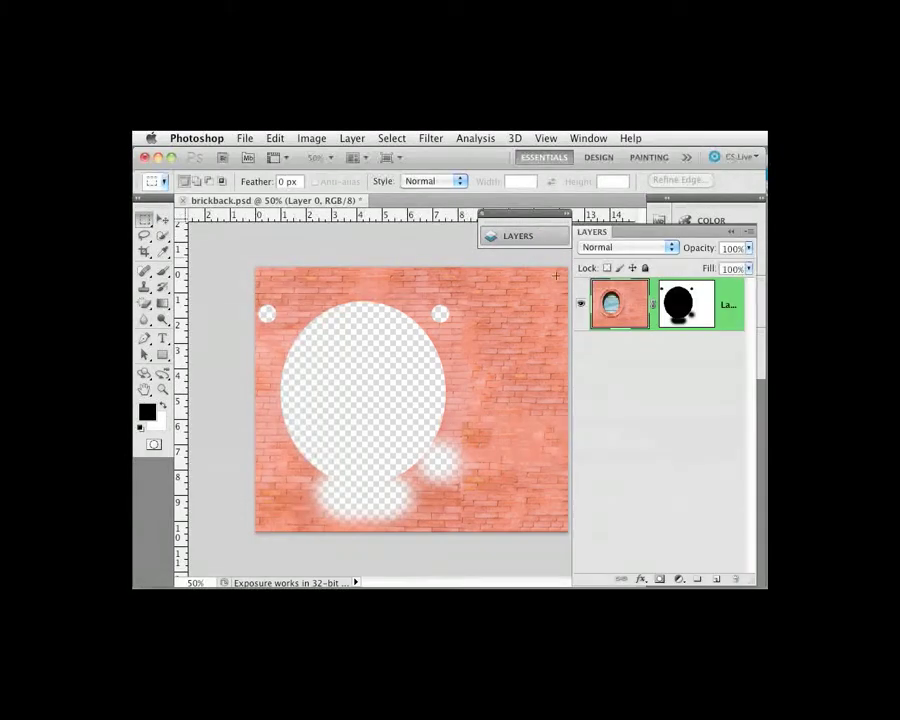
{"action": "left_click", "coordinate": [704, 308]}
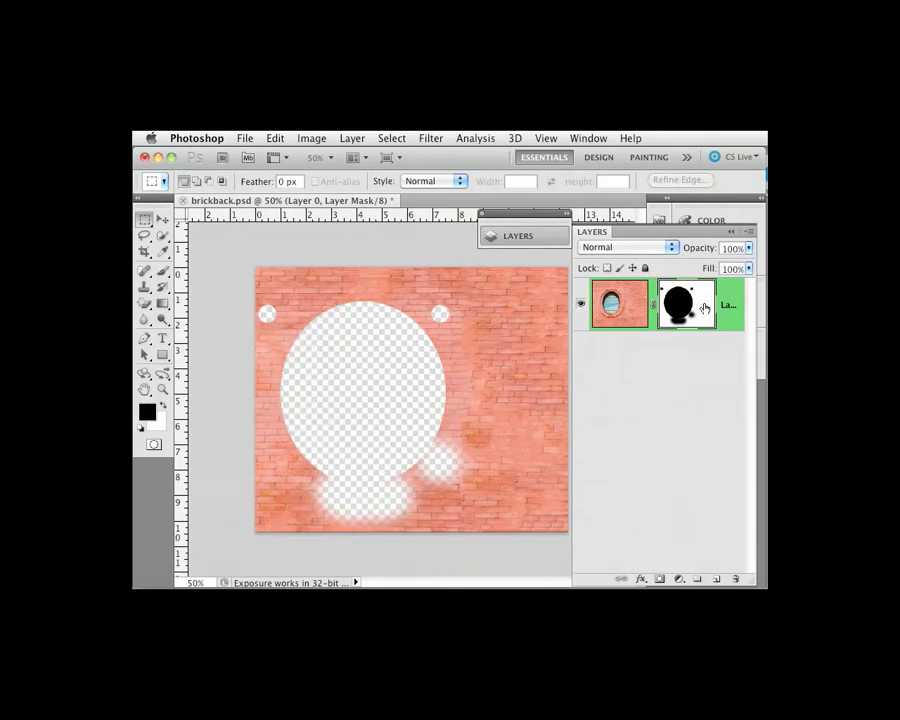
{"action": "left_click", "coordinate": [704, 308], "text": "shift"}
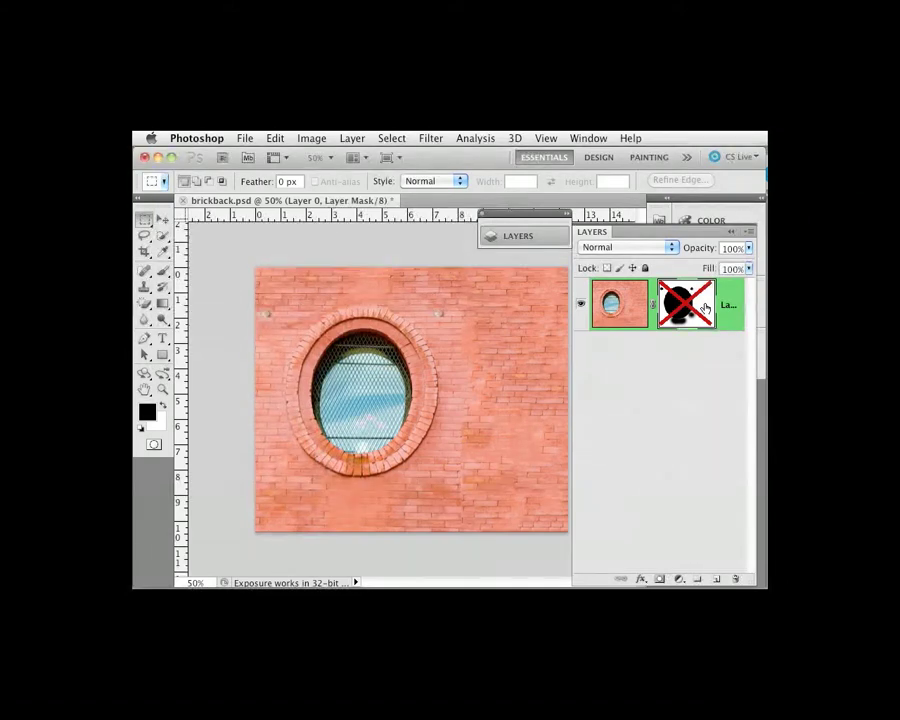
{"action": "left_click", "coordinate": [700, 305], "text": "shift"}
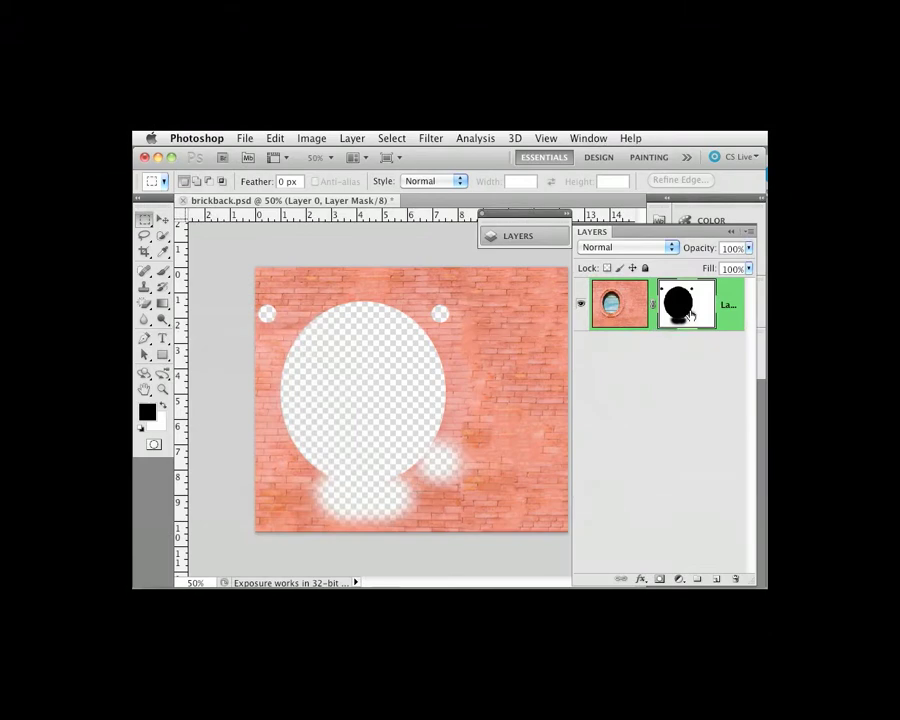
{"action": "left_click", "coordinate": [689, 316], "text": "shift"}
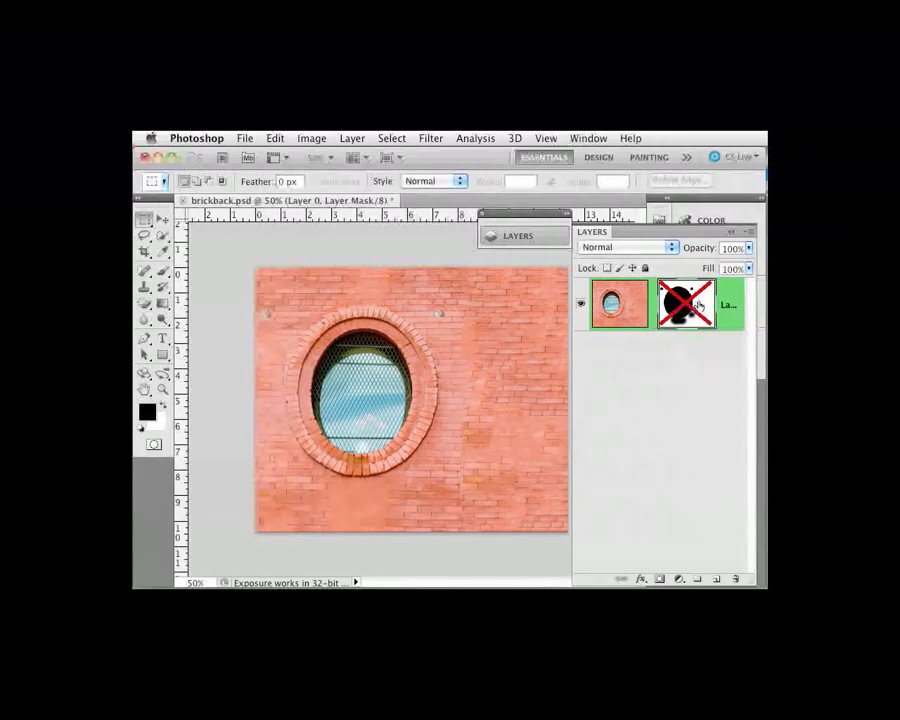
Delete the layer mask from Layer 0 without applying it, and collapse the layer list to reveal the whole image.
{"action": "left_click_drag", "start_coordinate": [684, 305], "coordinate": [737, 577]}
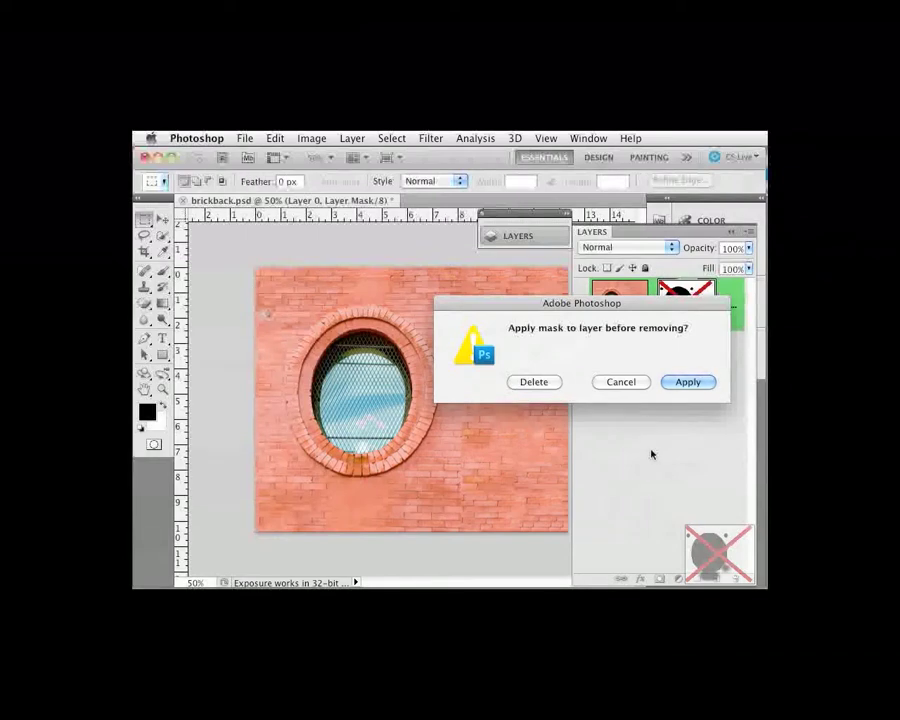
{"action": "left_click", "coordinate": [538, 383]}
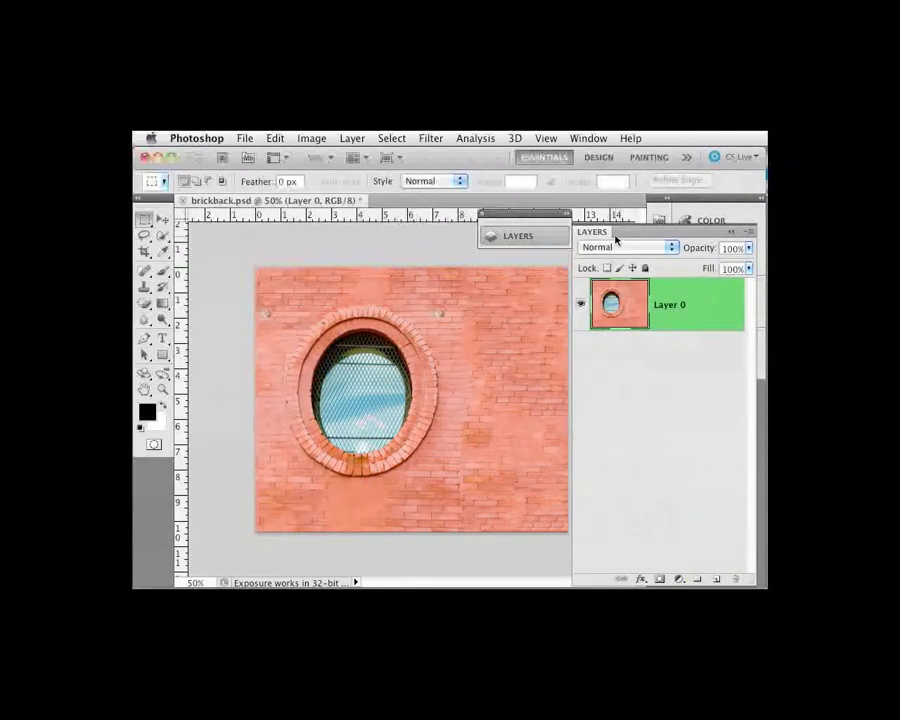
{"action": "left_click_drag", "start_coordinate": [558, 215], "coordinate": [561, 216]}
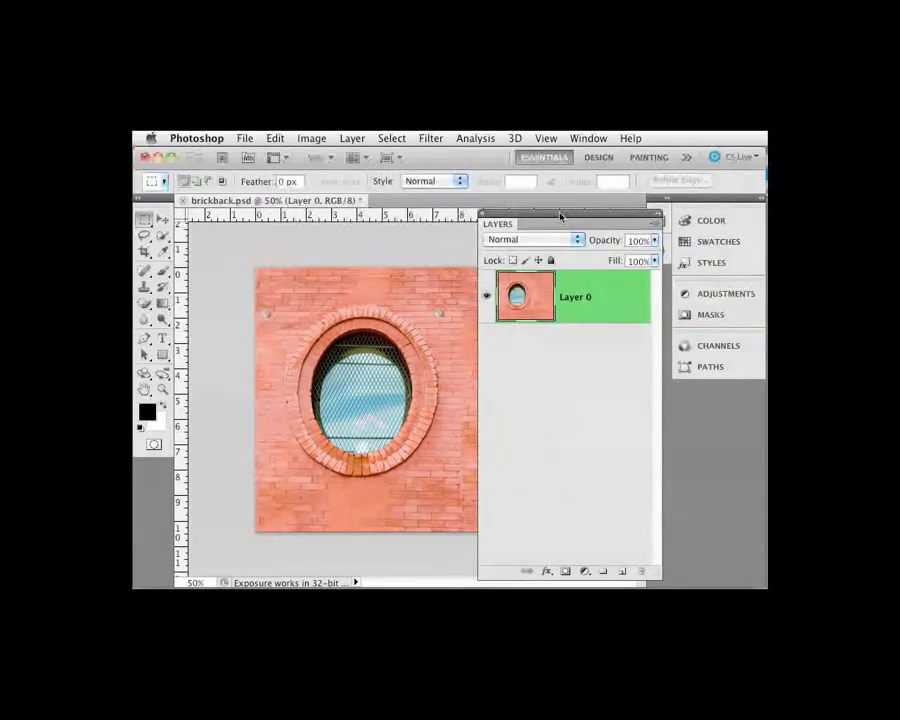
{"action": "double_click", "coordinate": [561, 216]}
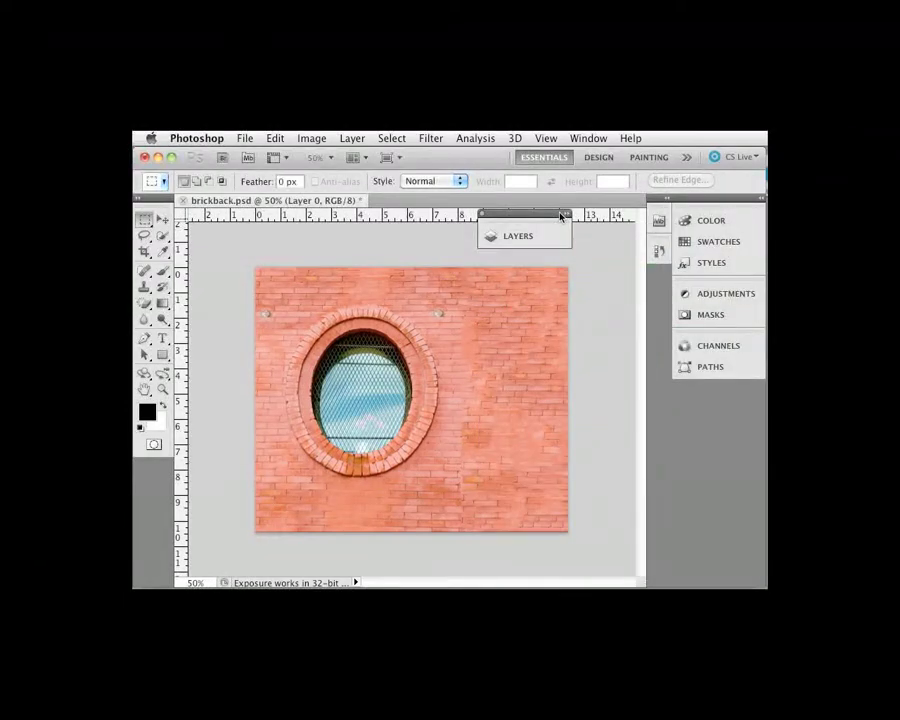